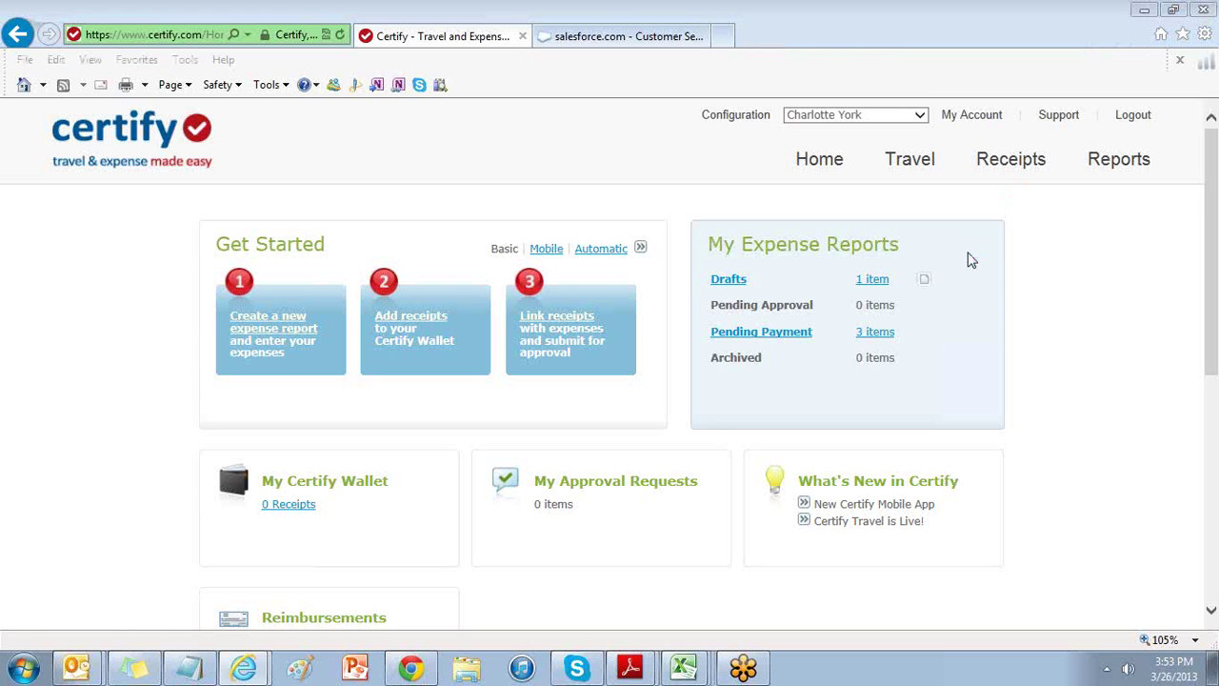
Go to Configuration and open View and Edit Expense Categories.
click(721, 127)
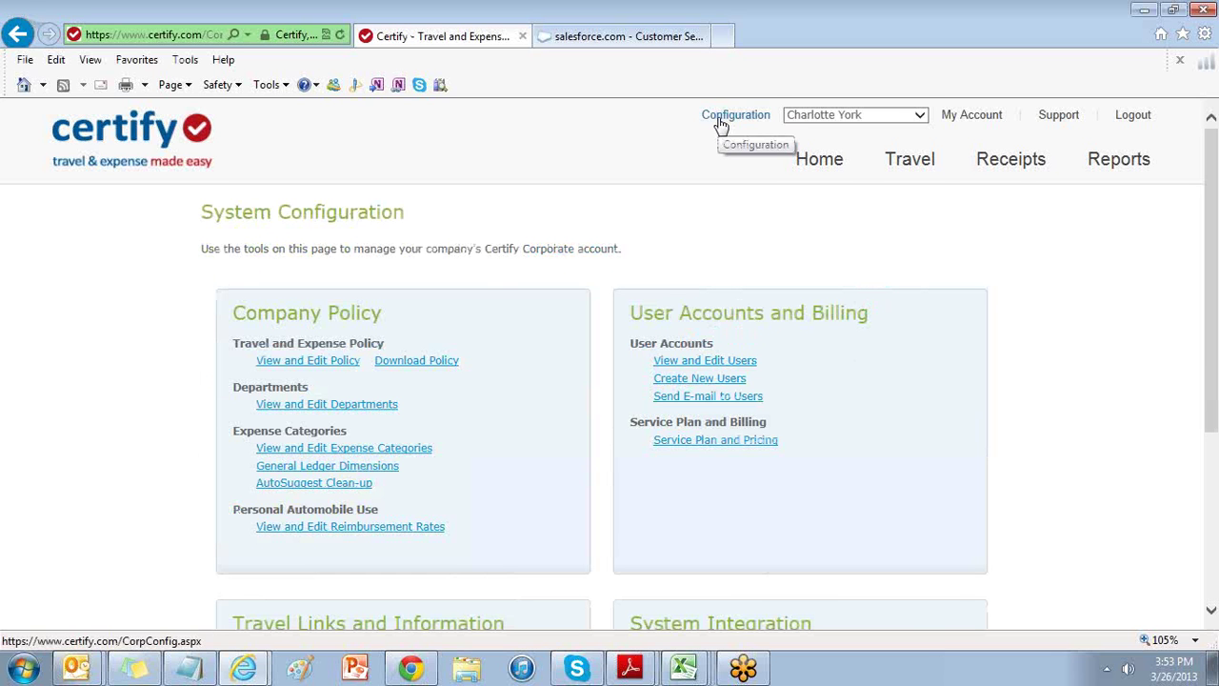
click(413, 451)
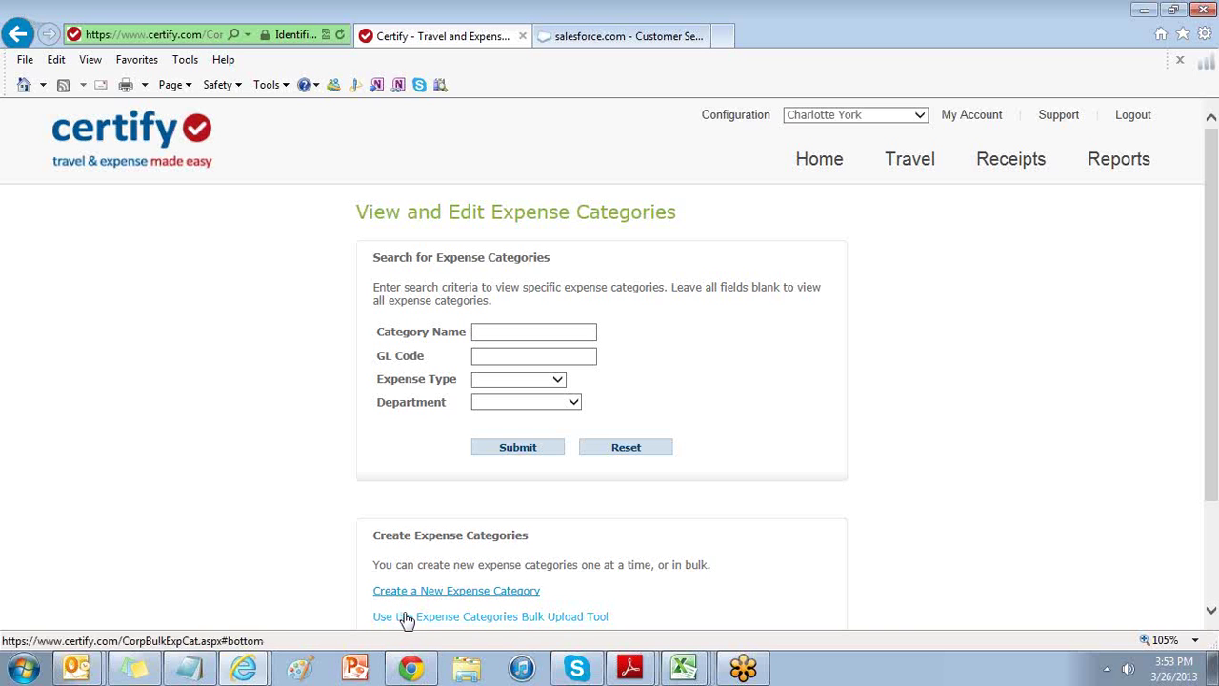
Start the Create a New Expense Category wizard.
click(430, 597)
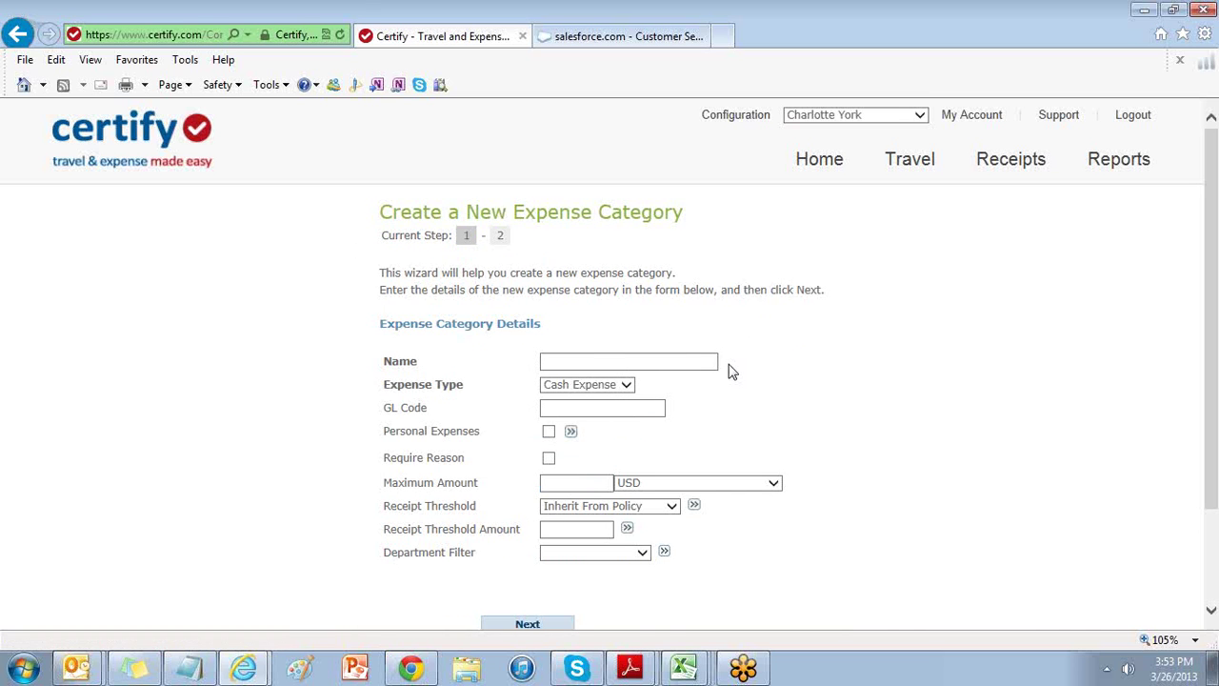
Create the Airfare category with expense type Travel and GL code 25.
click(700, 362)
text(Airfare)
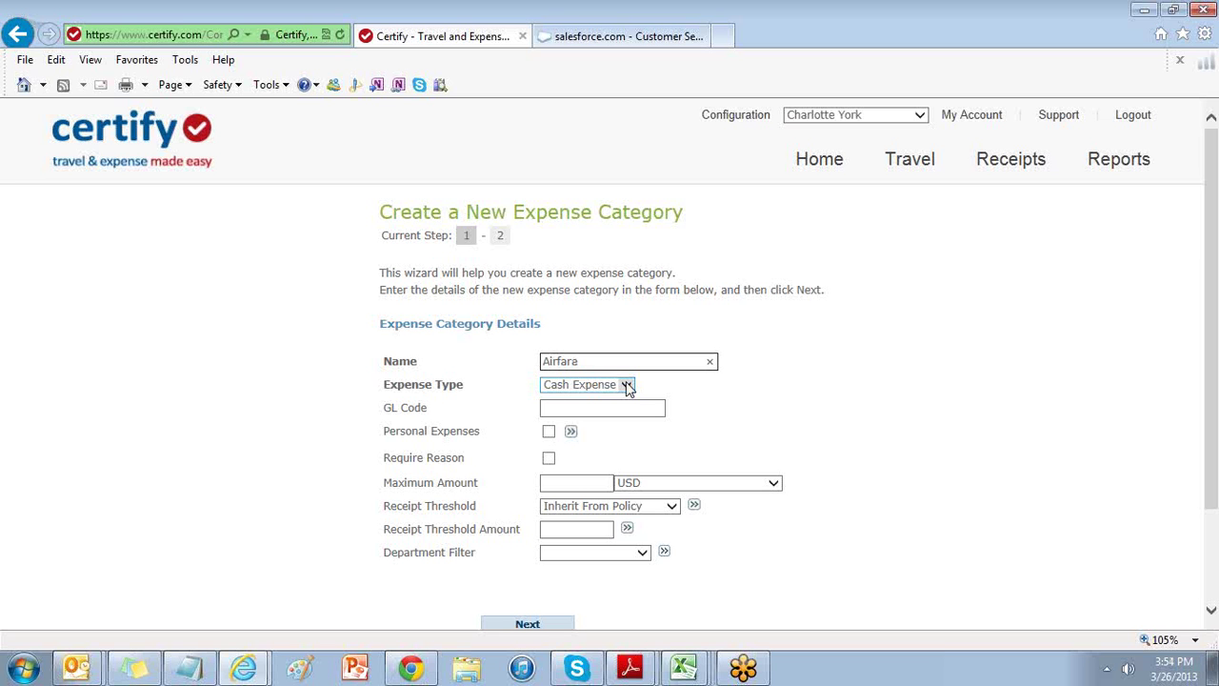
click(629, 389)
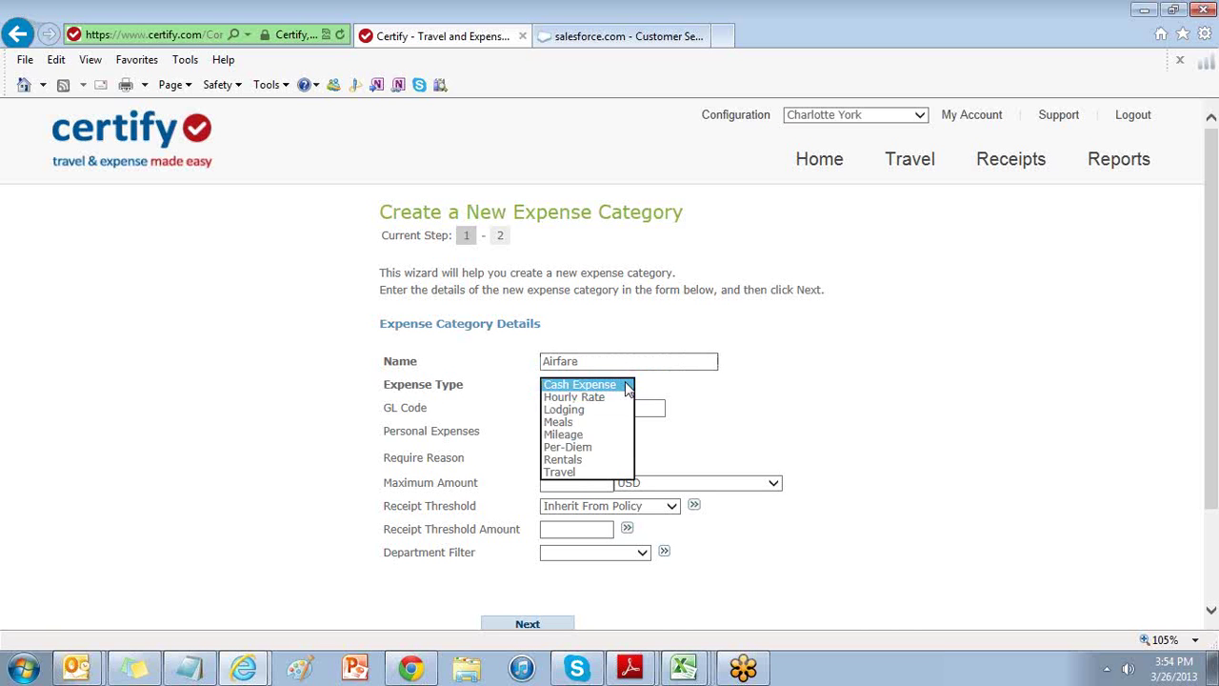
click(568, 478)
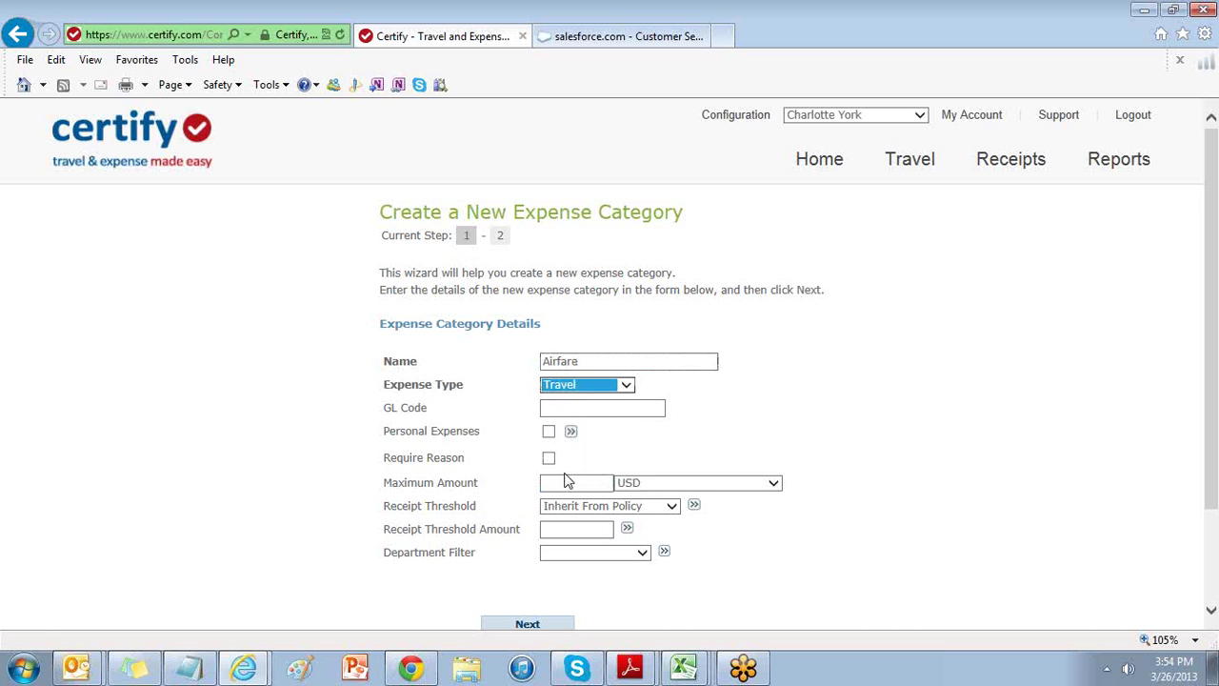
click(569, 409)
text(25)
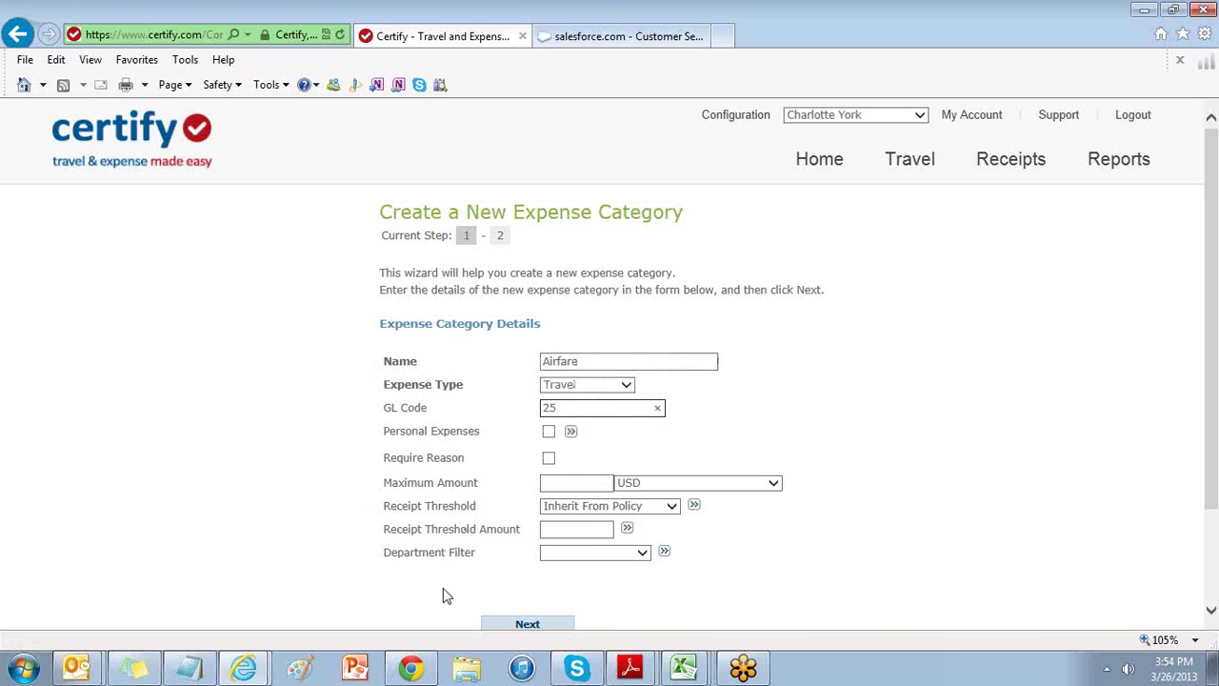
click(511, 624)
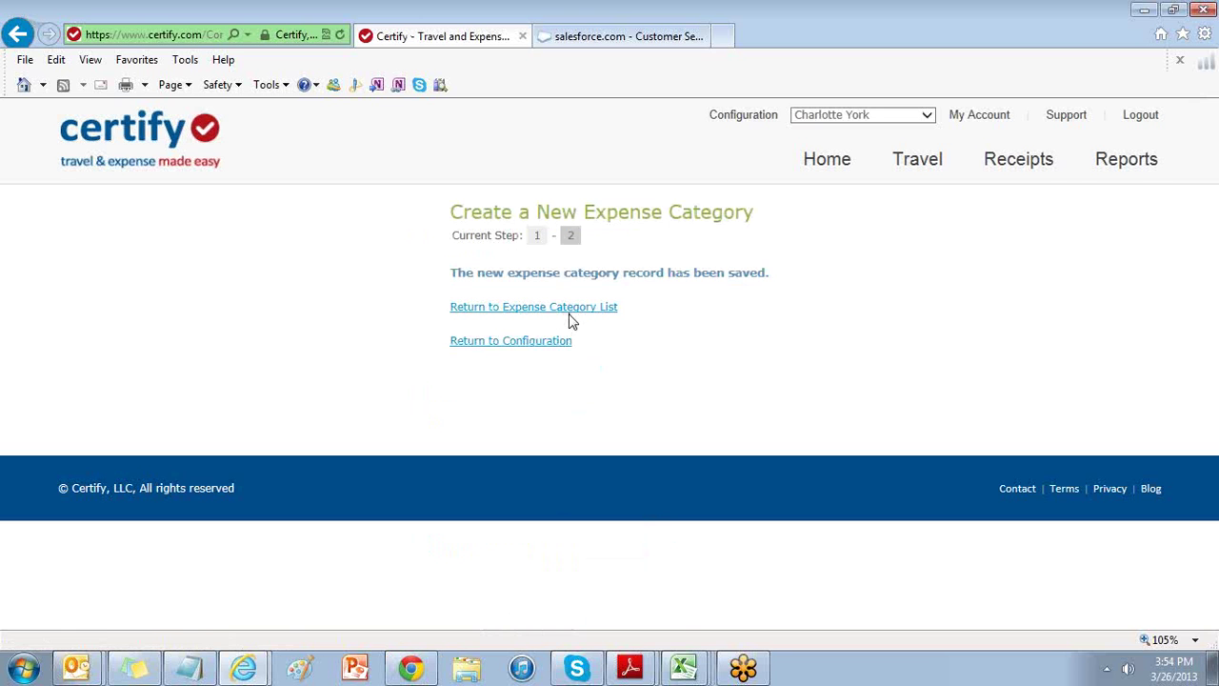
Return to the expense categories page and launch the Bulk Upload Tool.
click(536, 344)
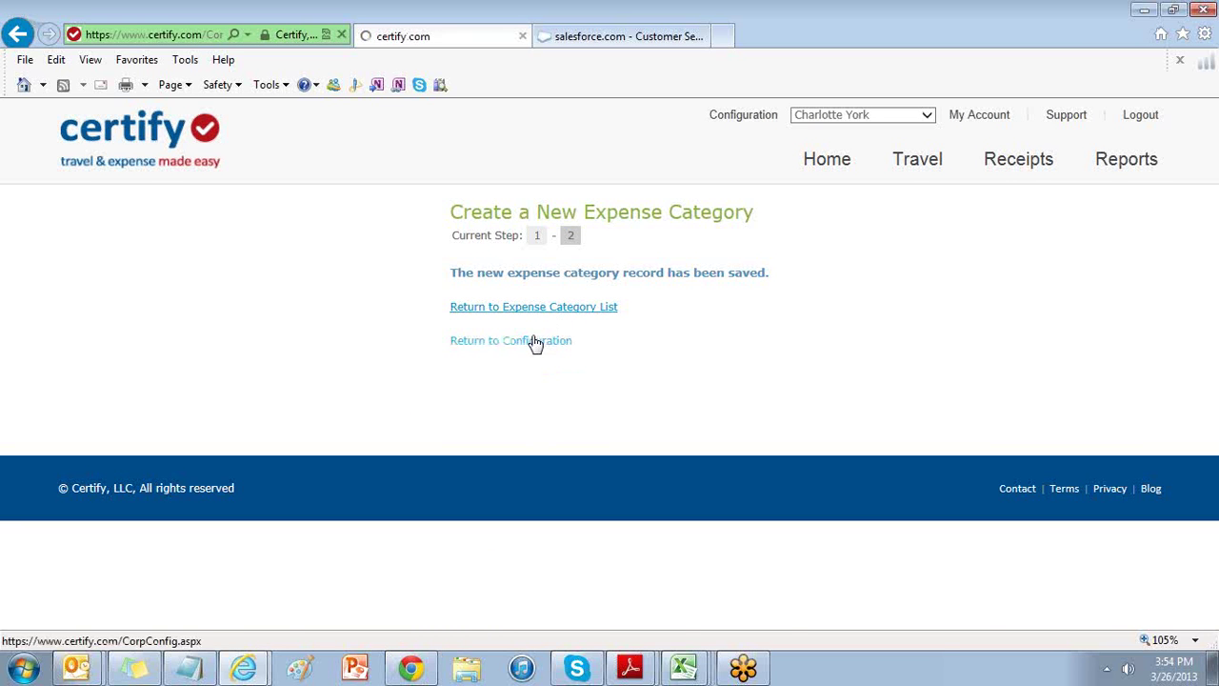
click(381, 448)
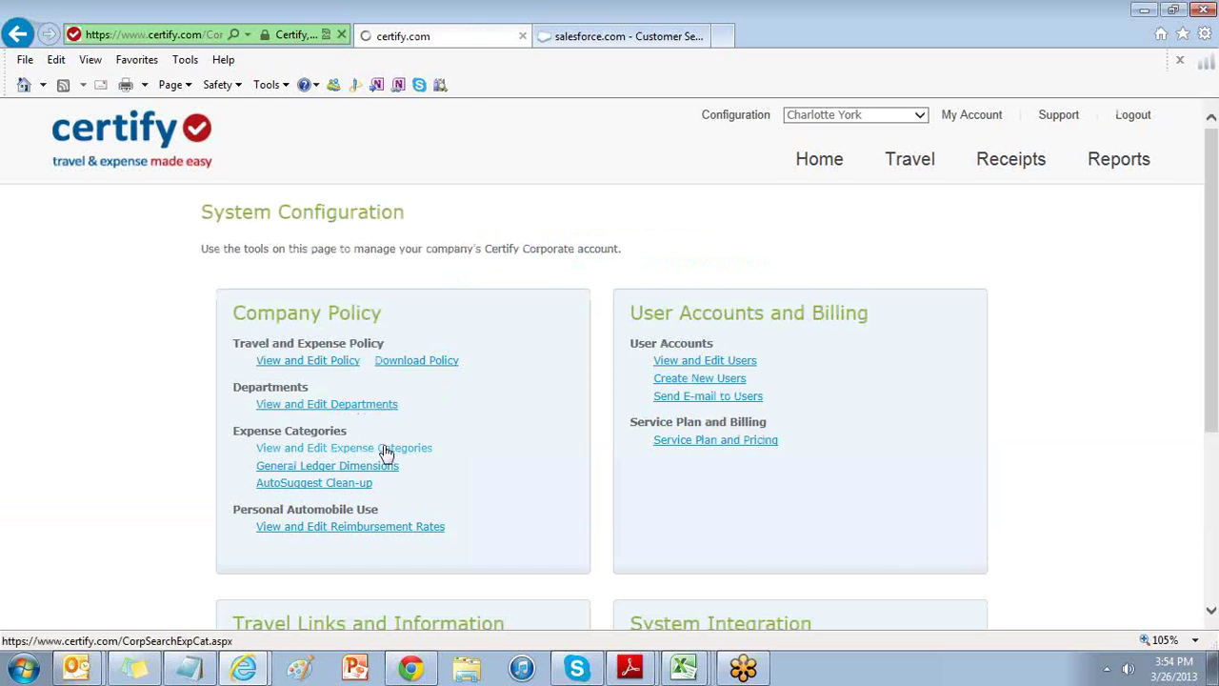
click(512, 617)
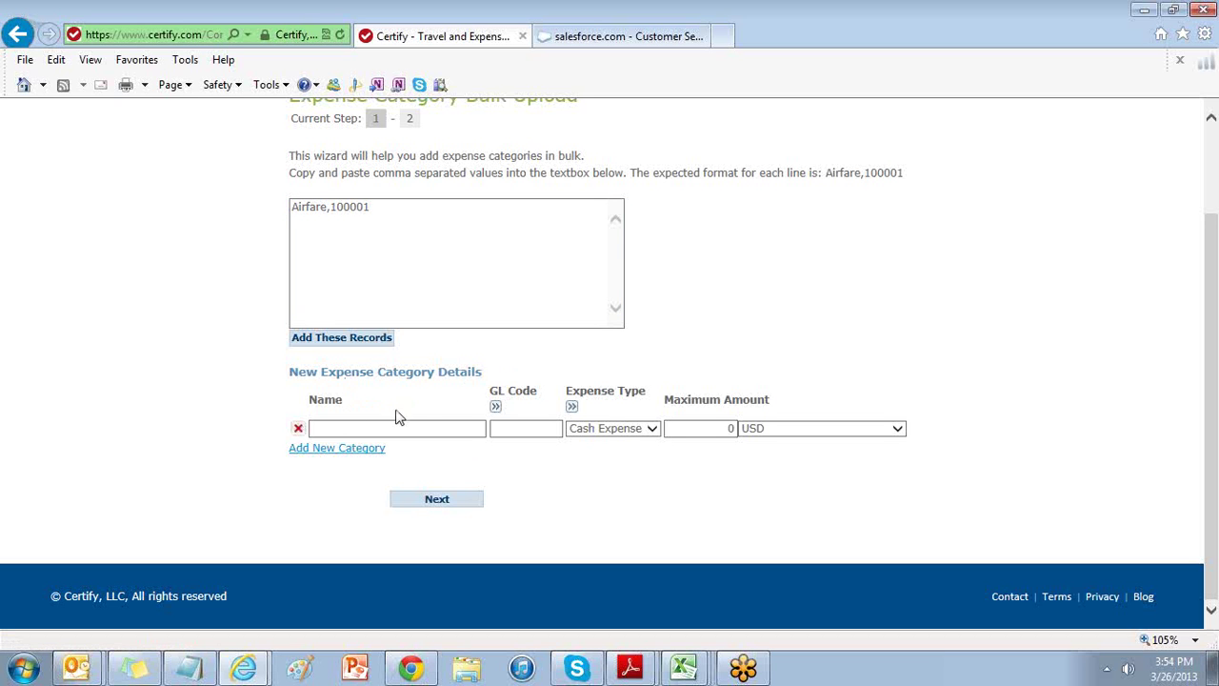
Replace the sample line with the seven pasted category lines and add them as records.
click(439, 236)
key(ctrl+a)
key(Delete)
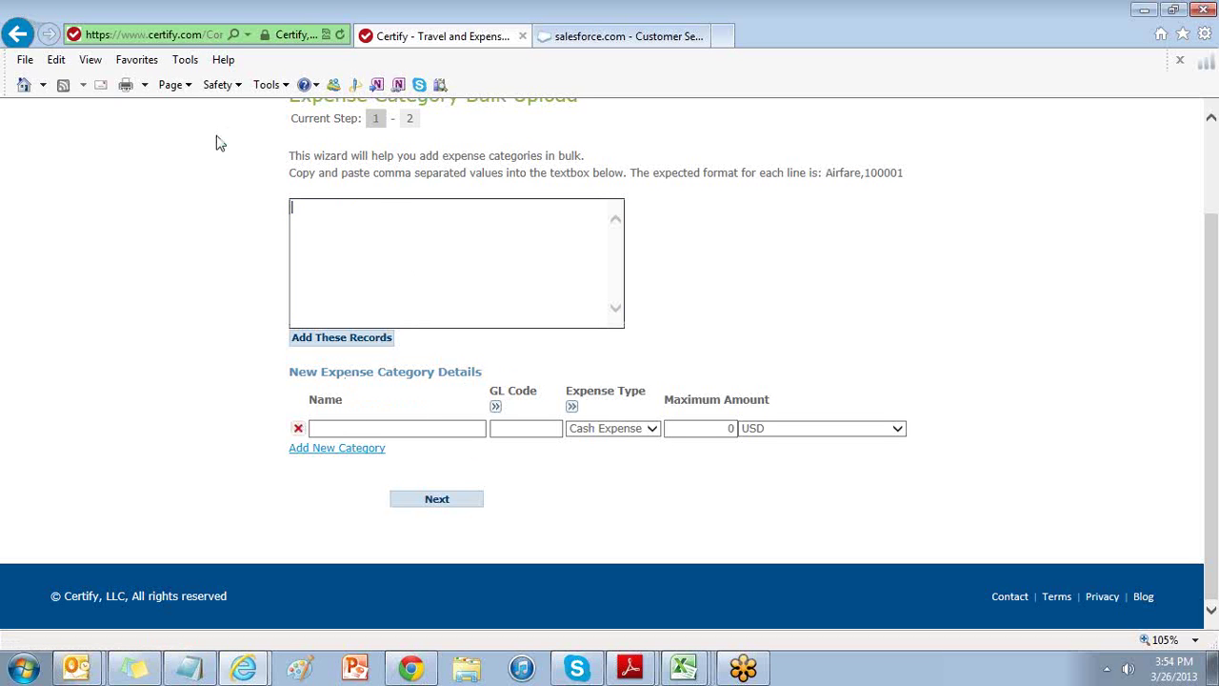
right_click(408, 227)
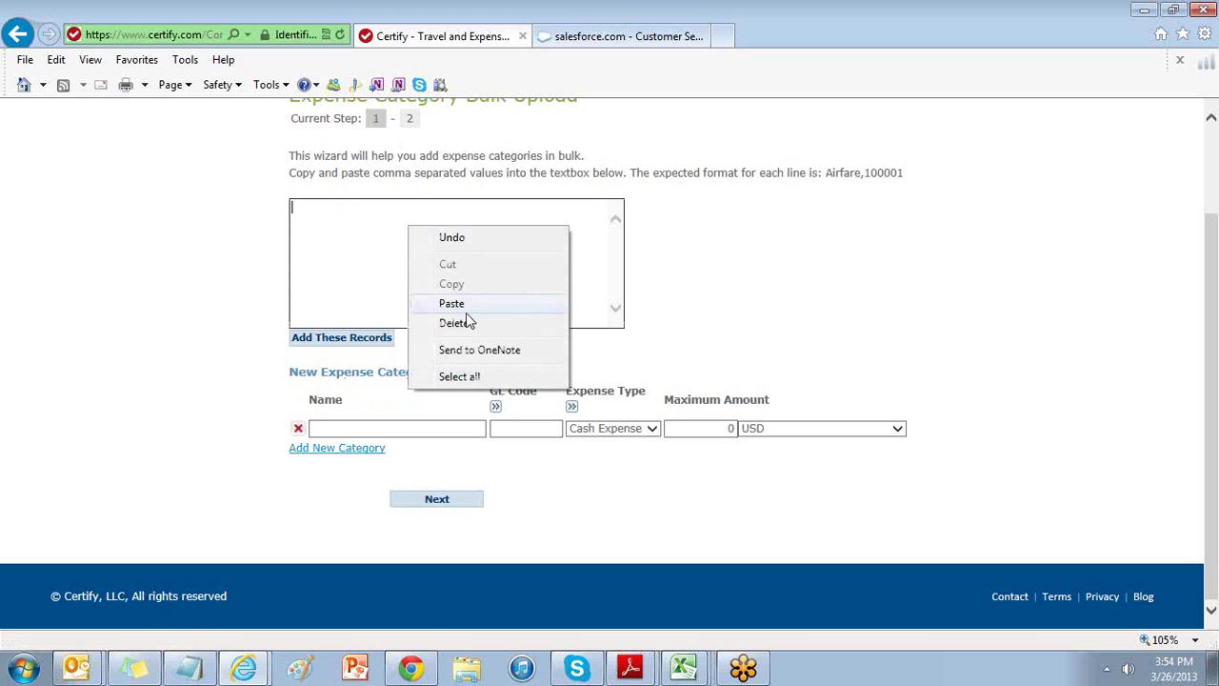
click(455, 303)
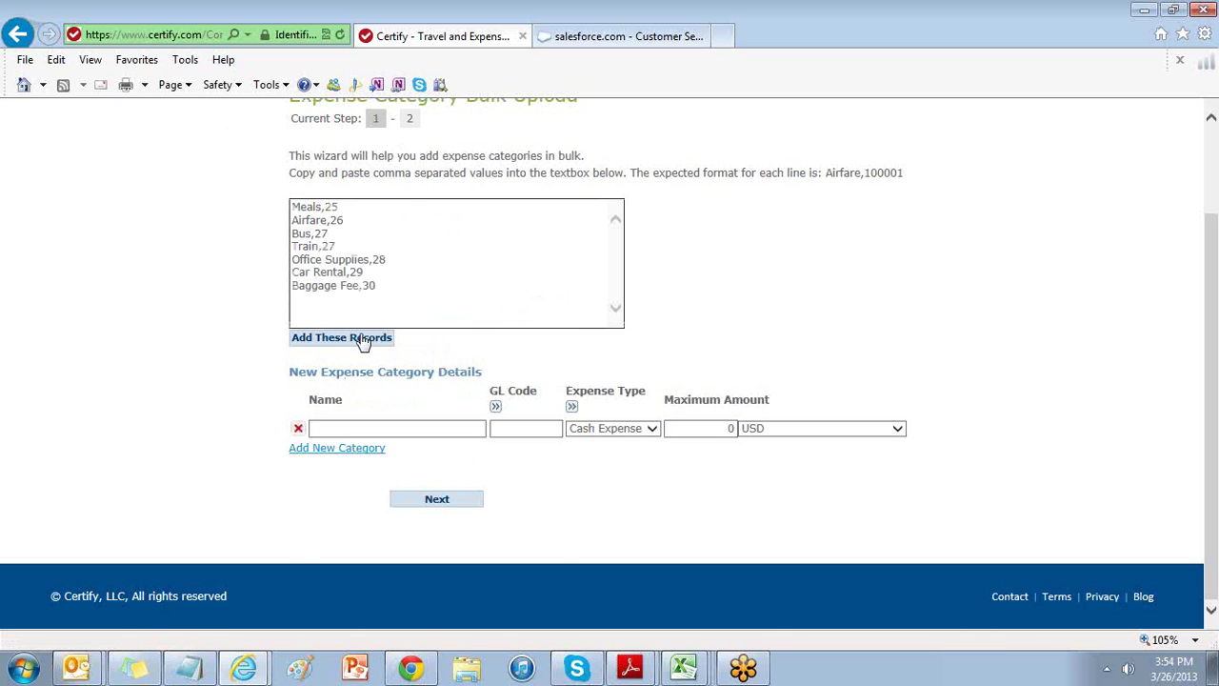
click(362, 340)
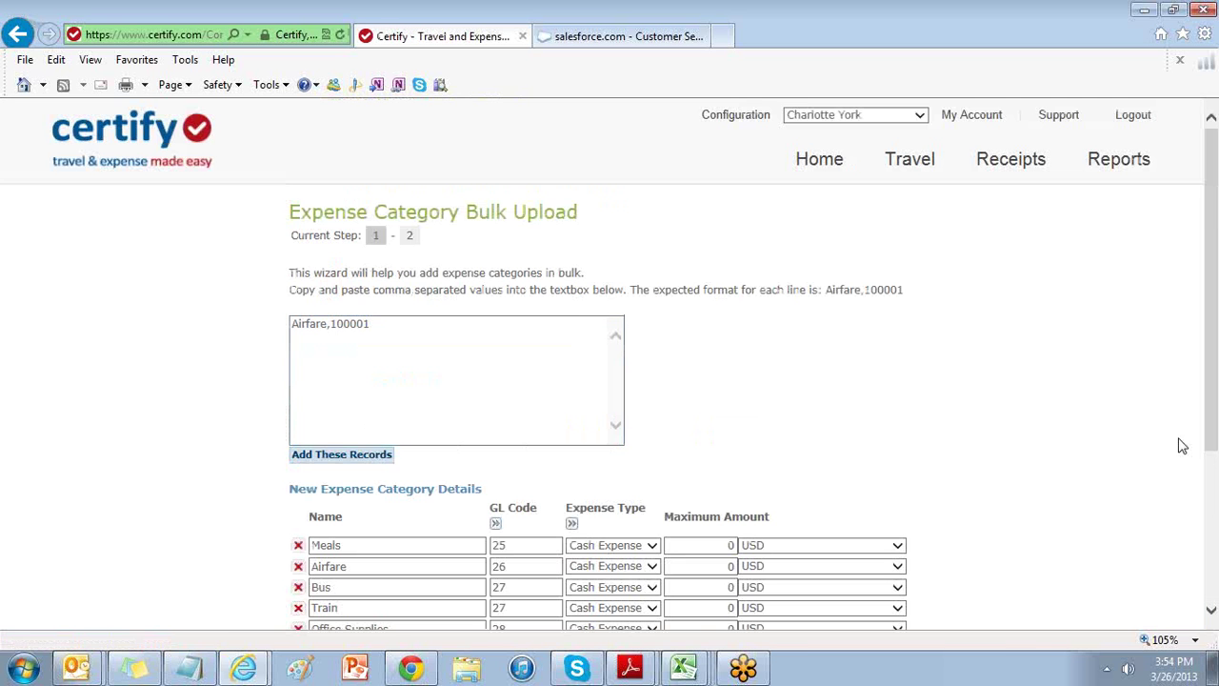
Set expense types: Meals to Meals, Airfare to Travel, Bus to Rentals.
click(1212, 611)
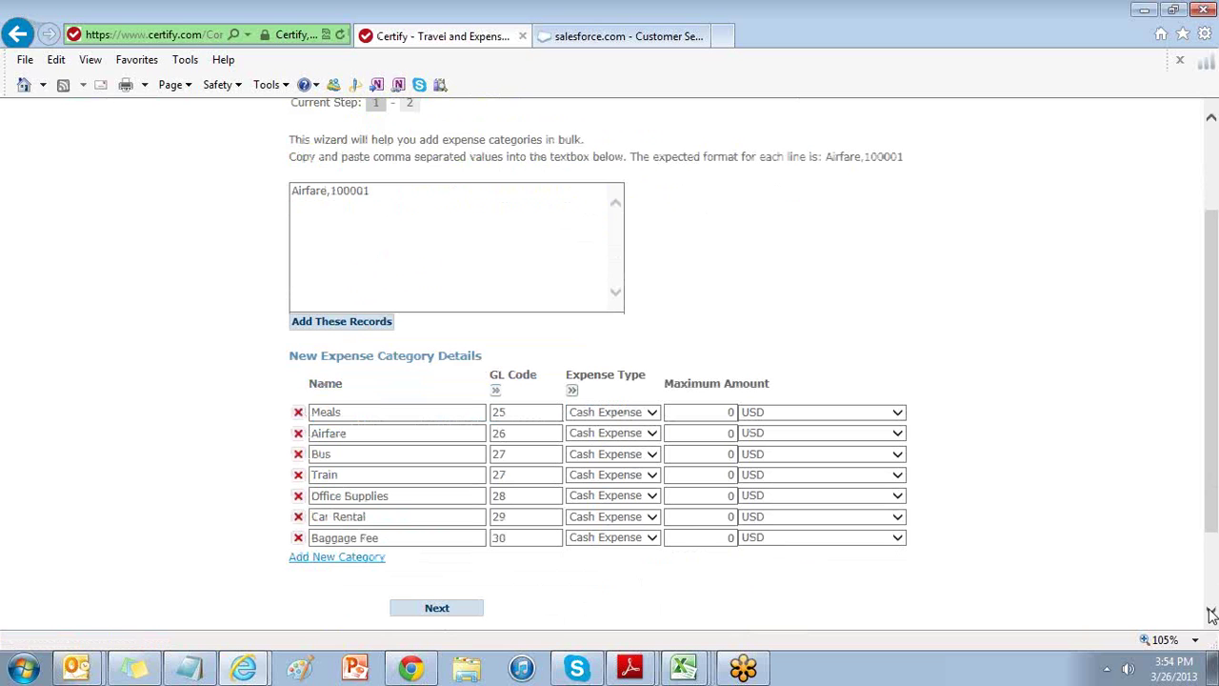
click(653, 414)
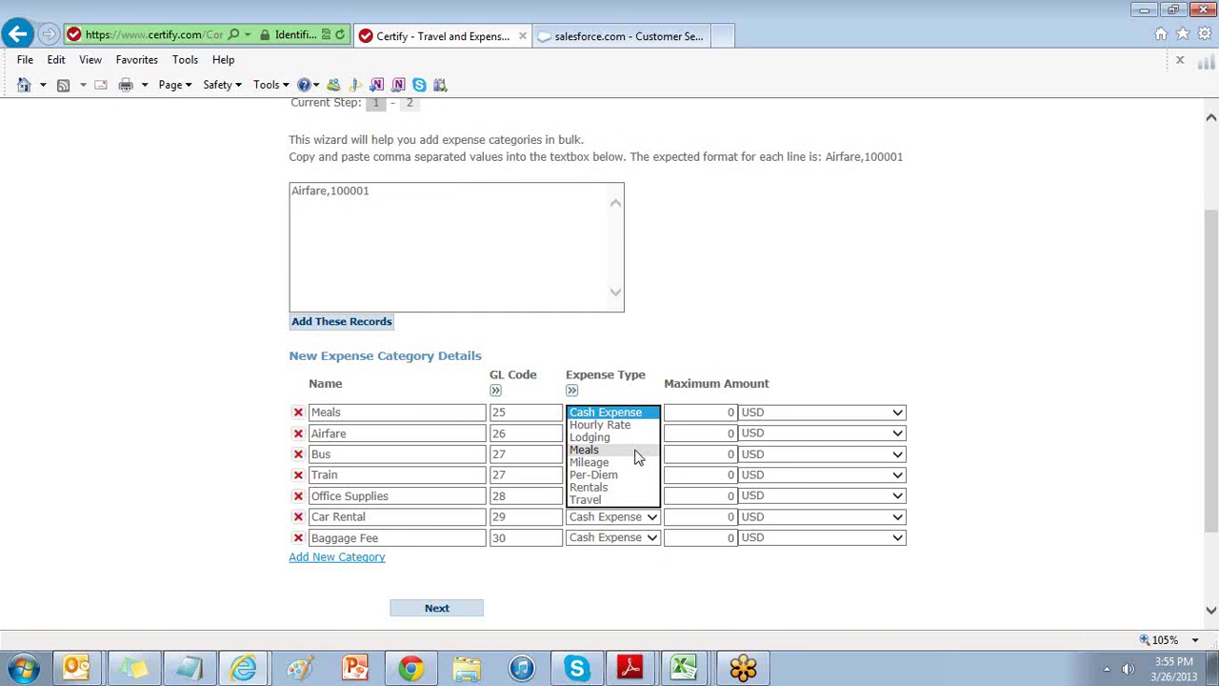
click(638, 453)
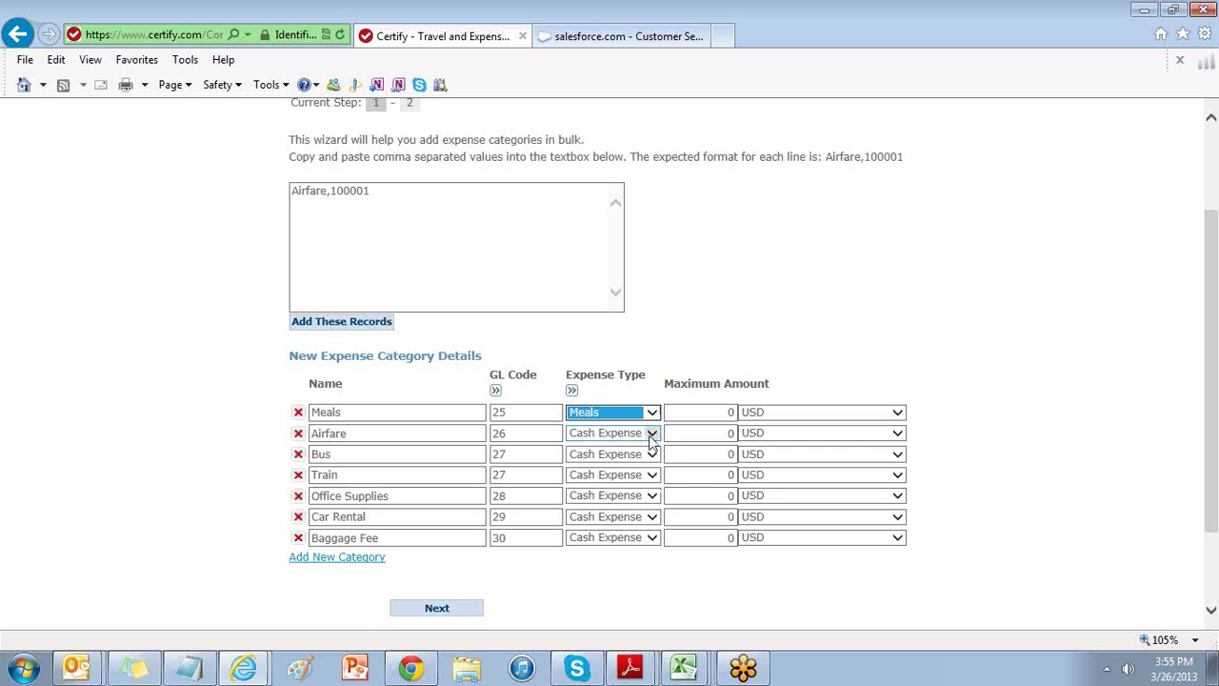
click(651, 434)
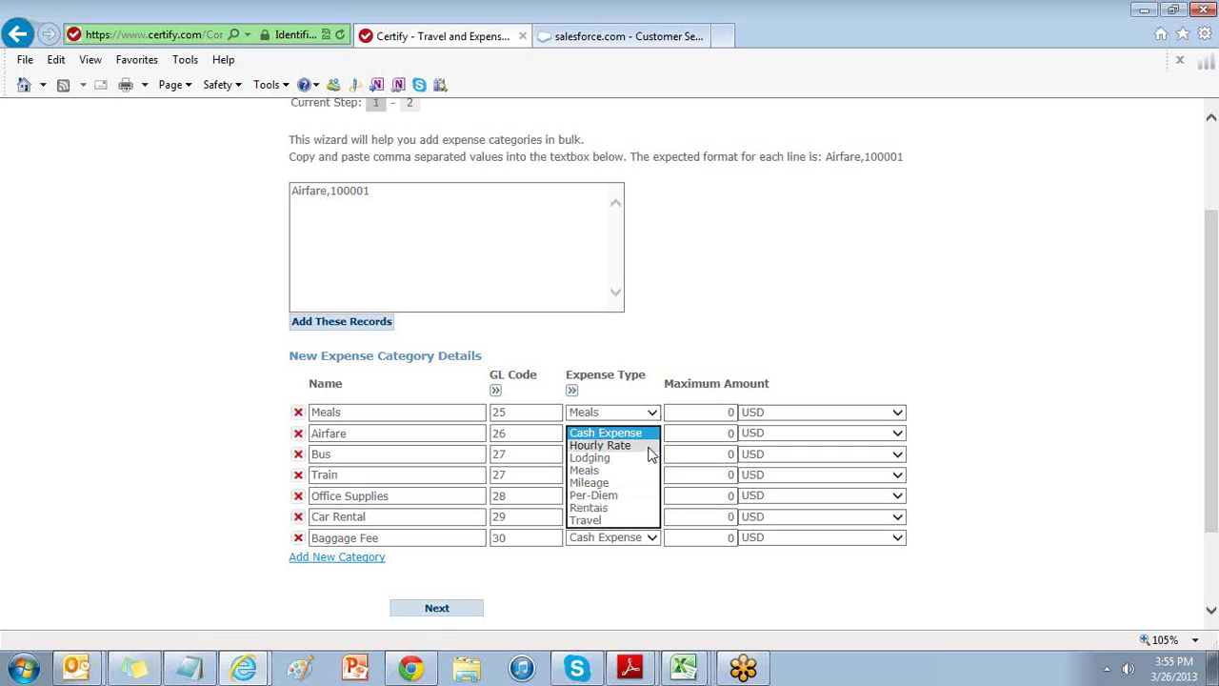
click(626, 521)
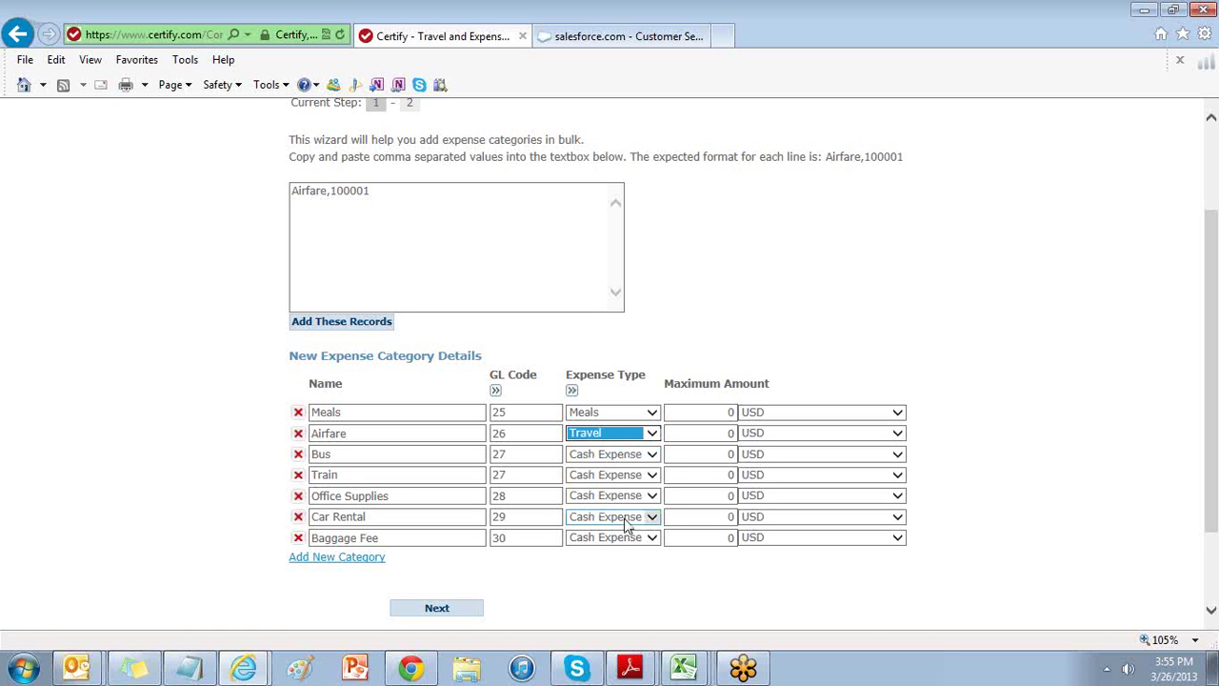
click(652, 456)
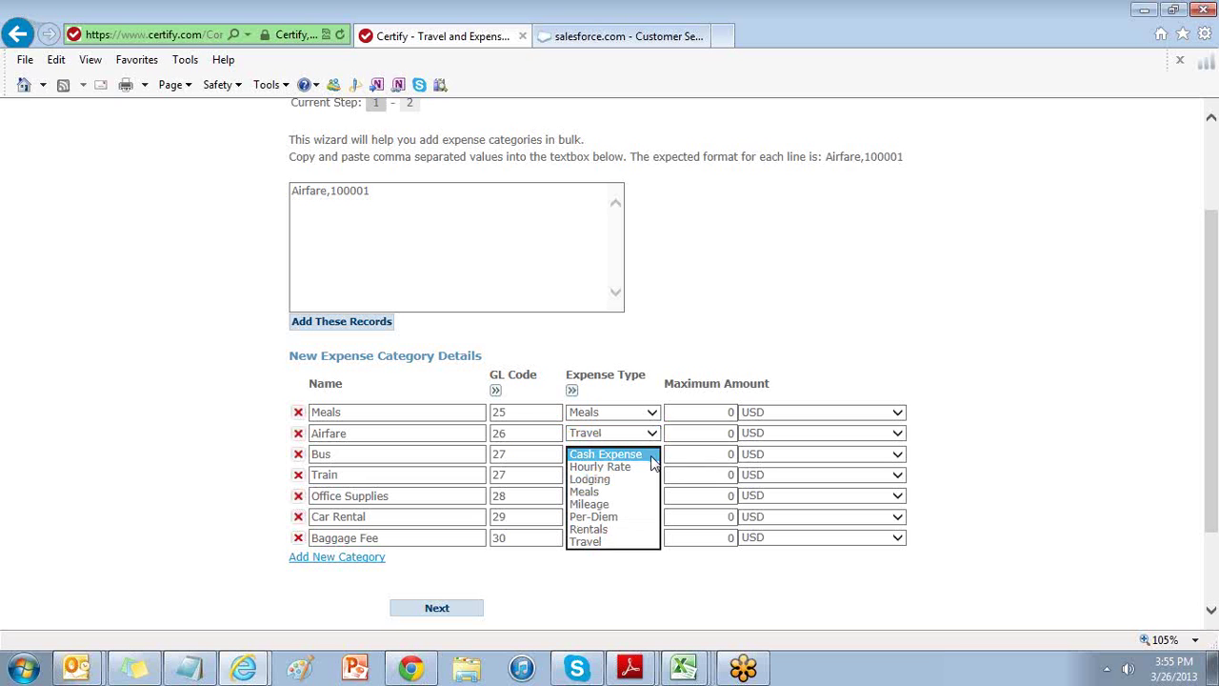
click(612, 530)
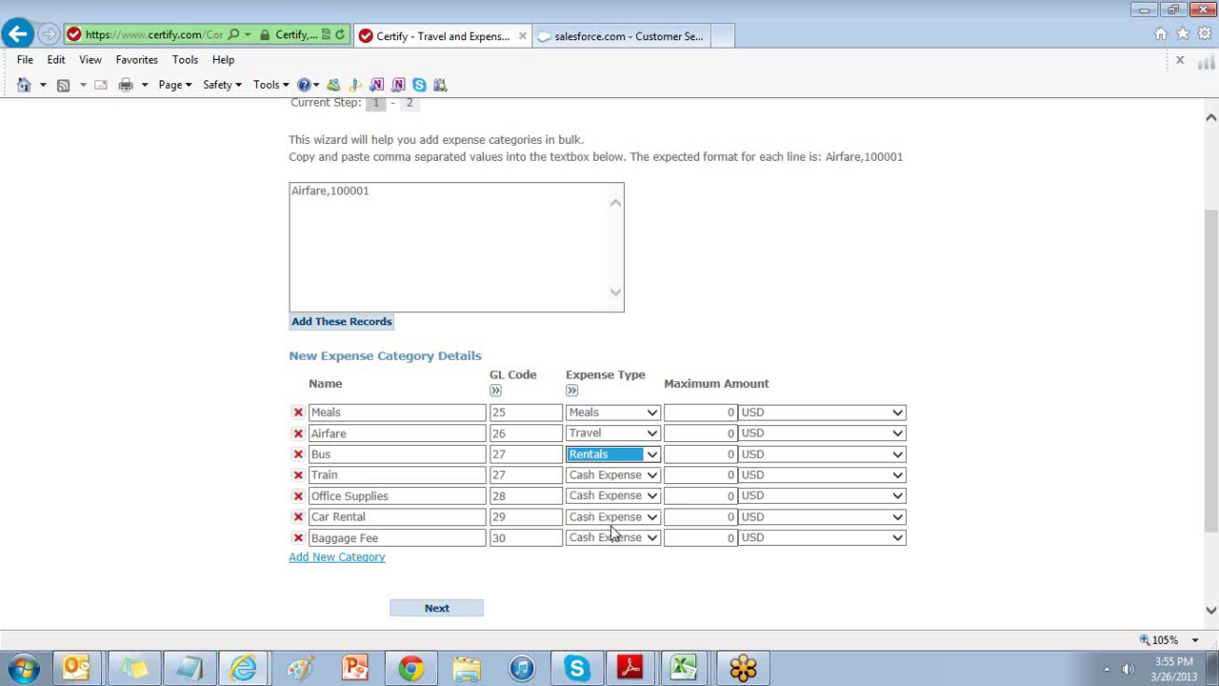
Set Train to Lodging, keep Office Supplies Cash Expense, Car Rental Per-Diem, and save.
click(652, 475)
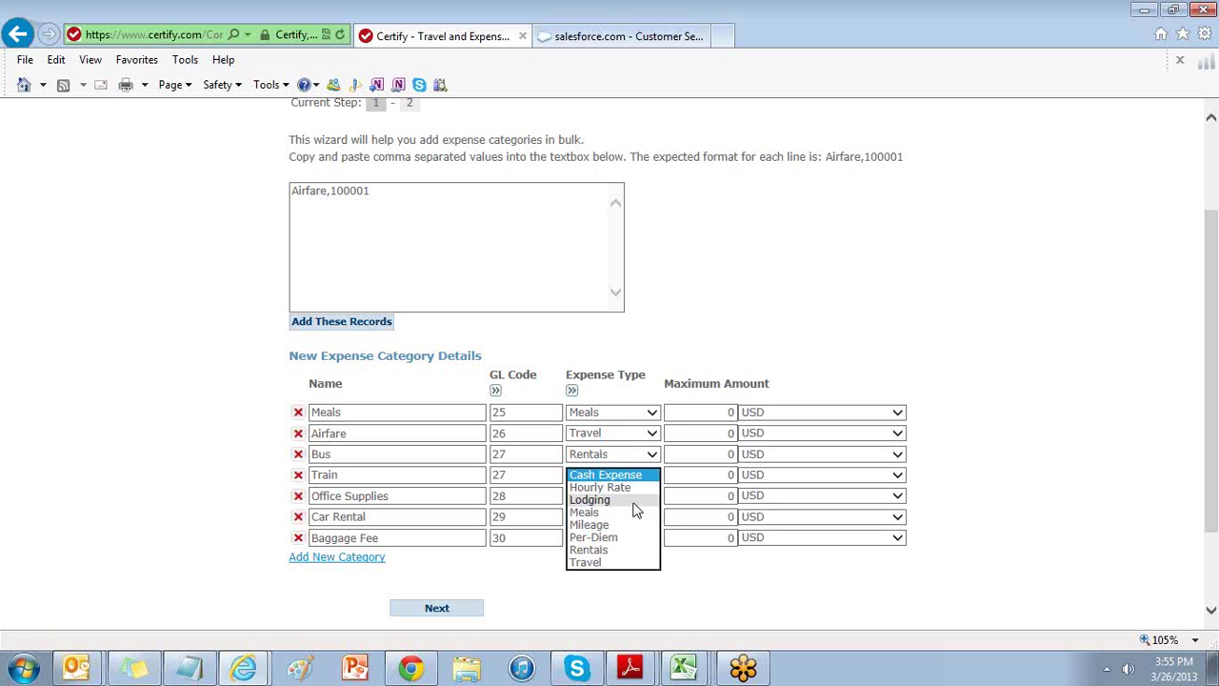
click(634, 501)
click(650, 496)
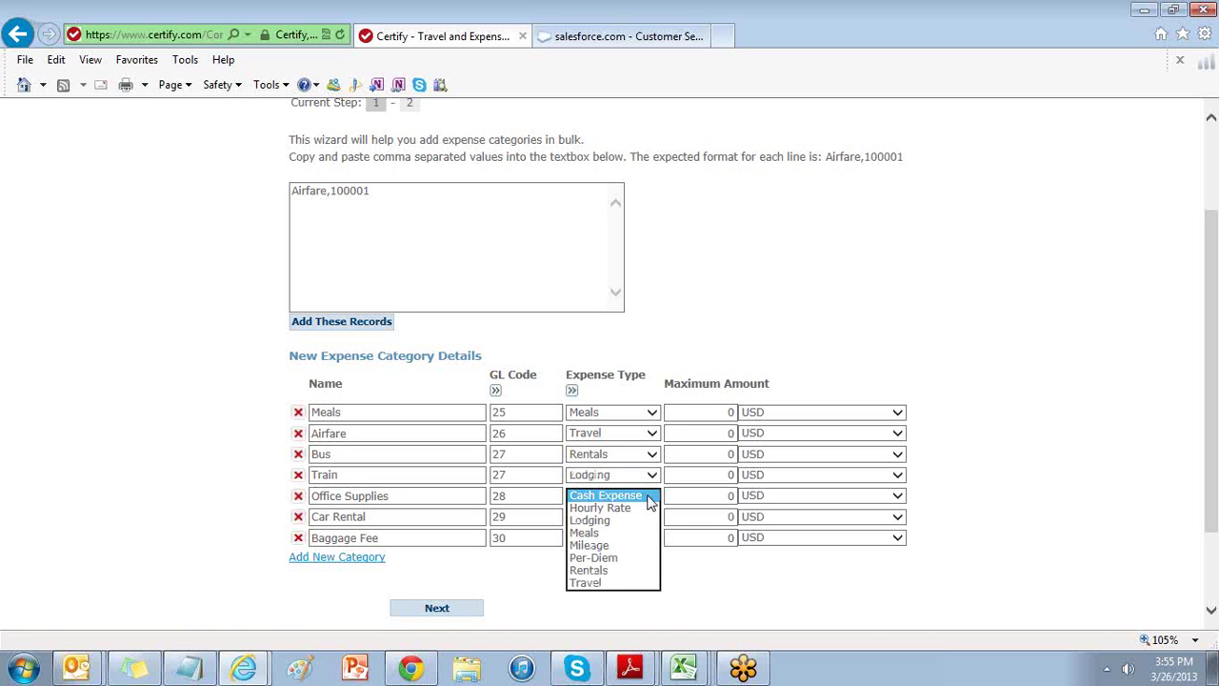
click(650, 497)
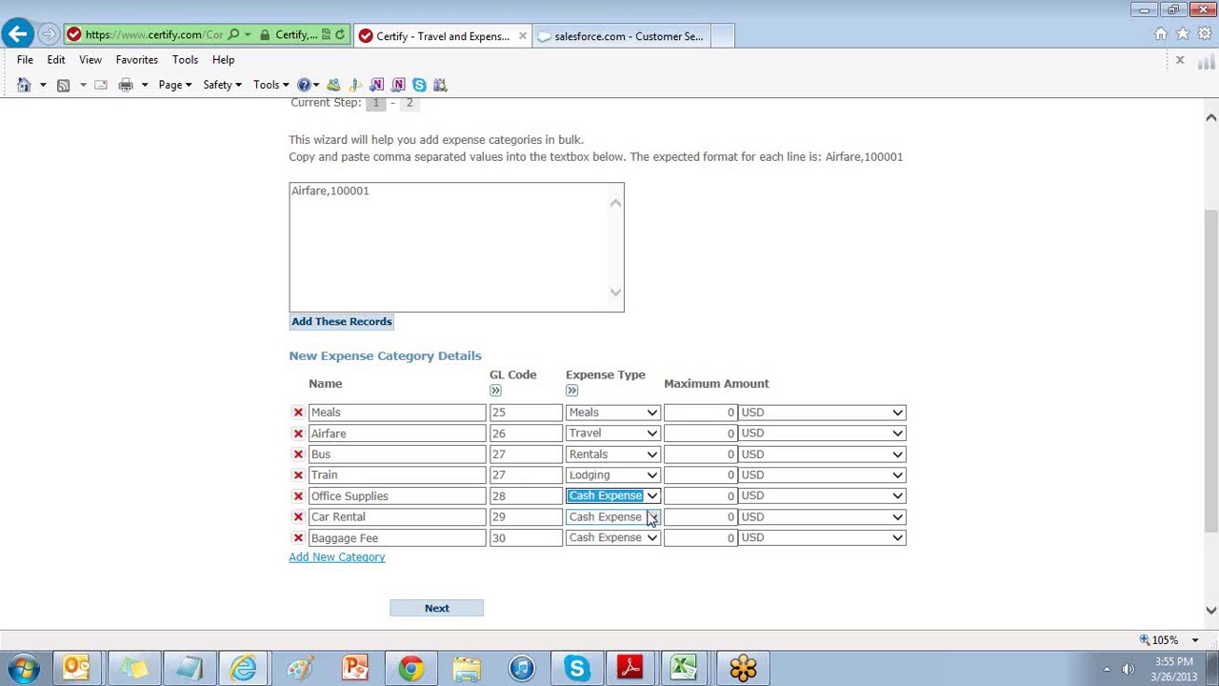
click(651, 517)
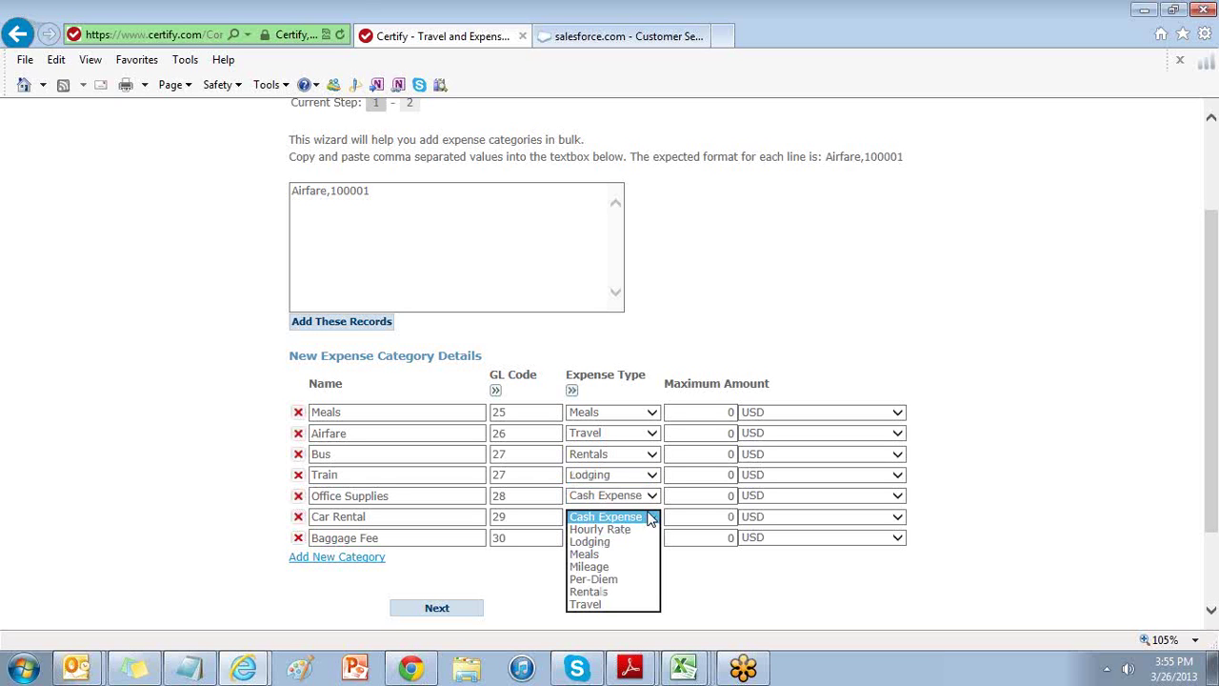
click(625, 580)
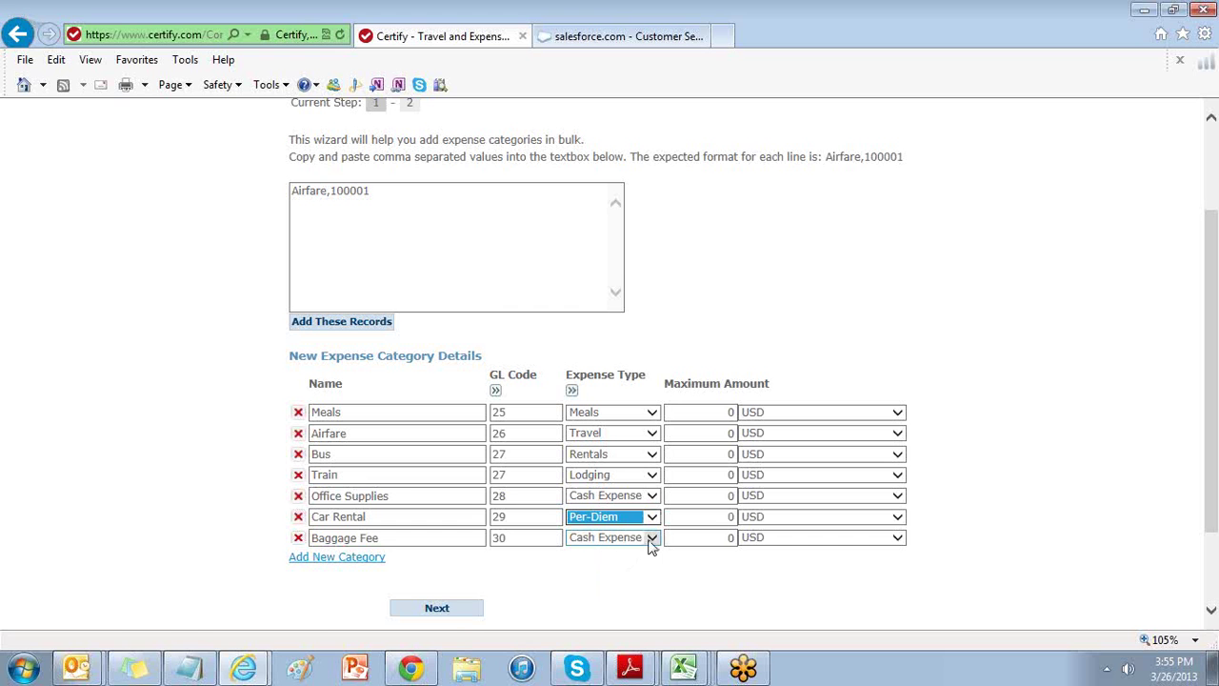
click(456, 617)
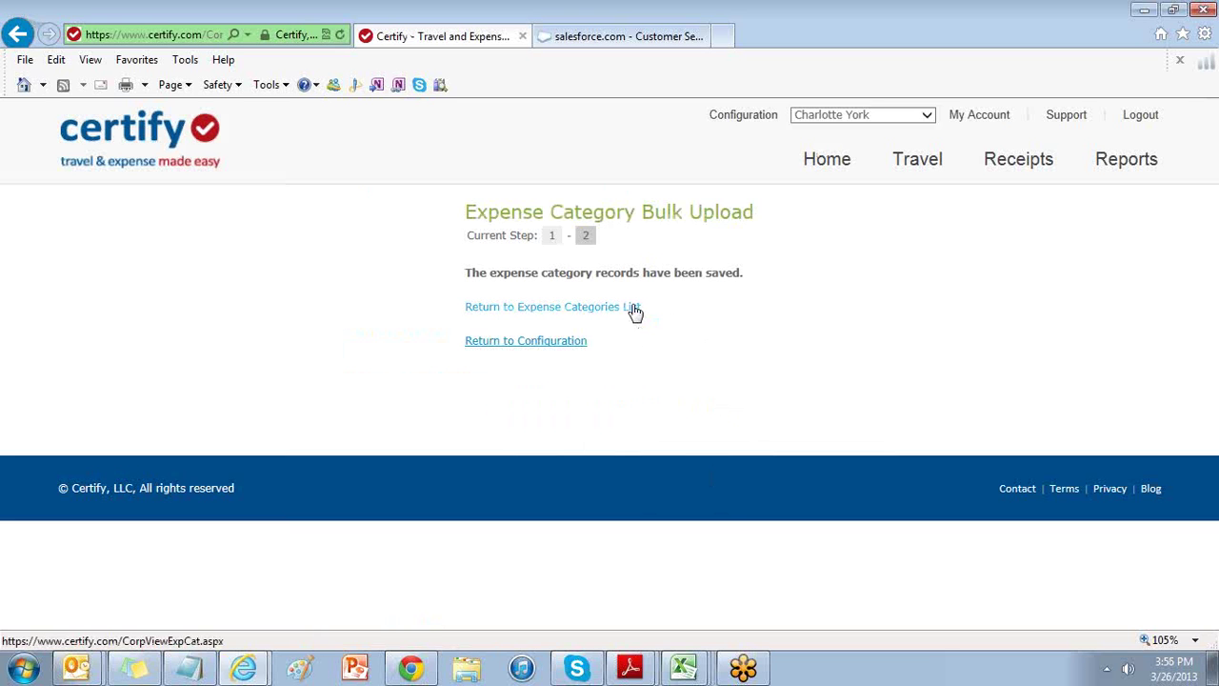
Return to the expense categories list to see all ten categories.
click(632, 307)
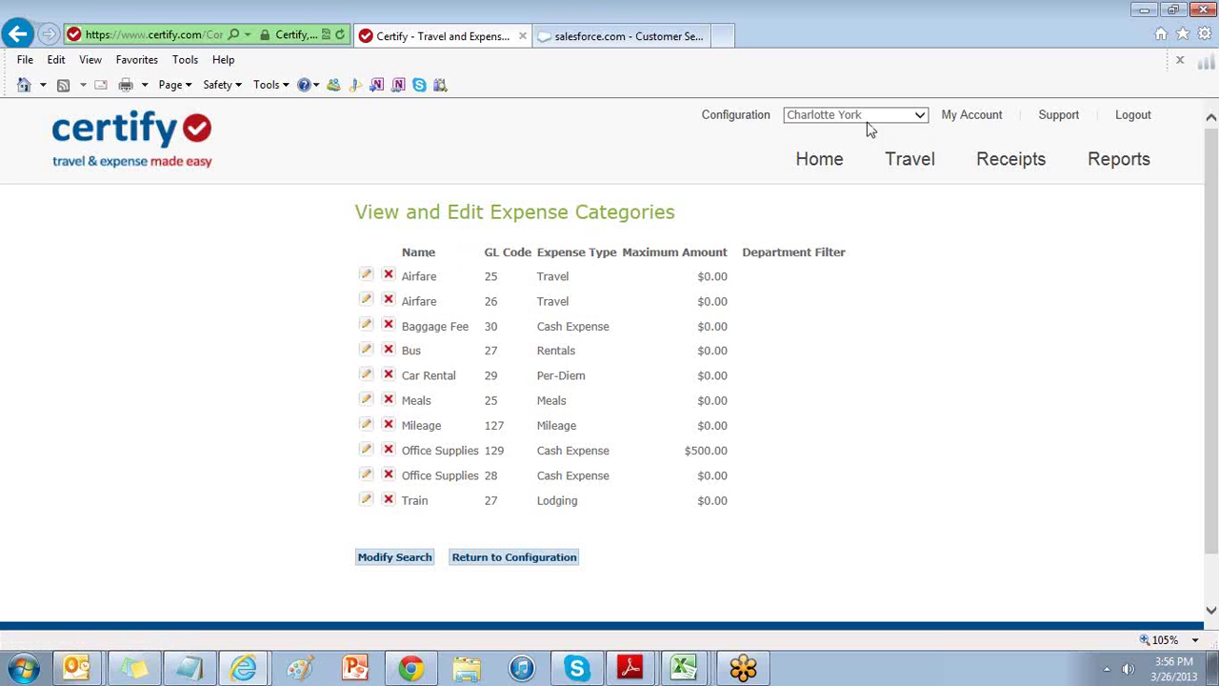
Open the Certify Support page and scroll down to its contact section.
click(1059, 115)
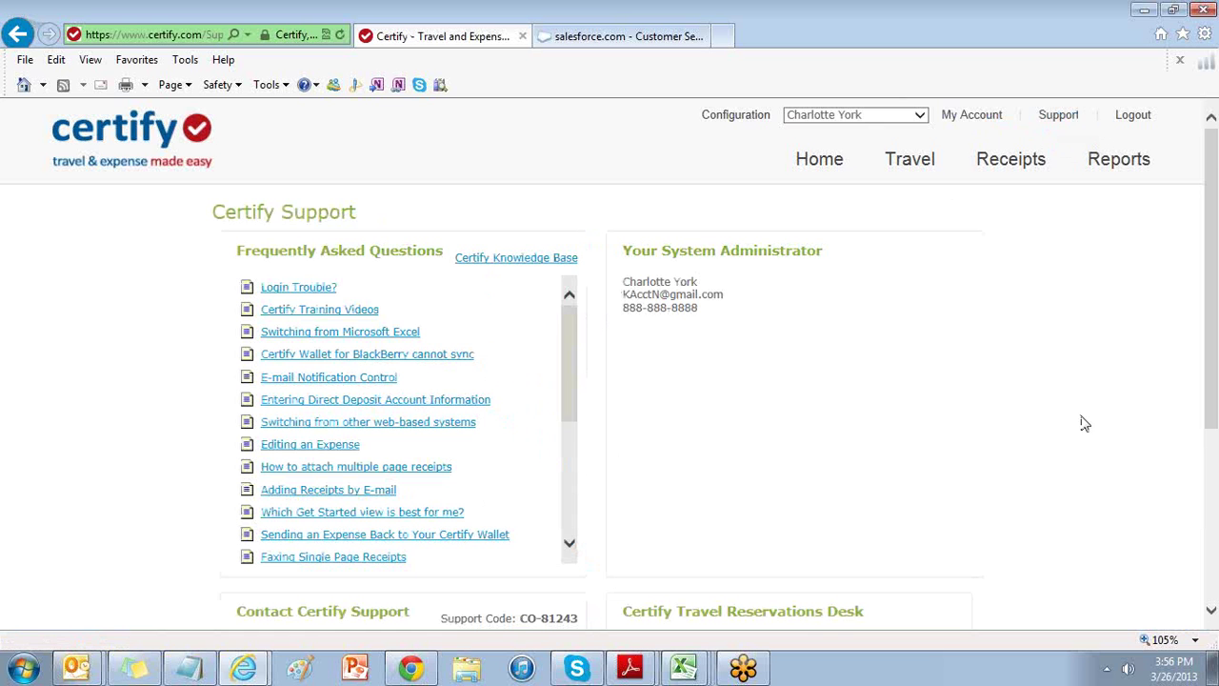
scroll(1212, 610, down, 4)
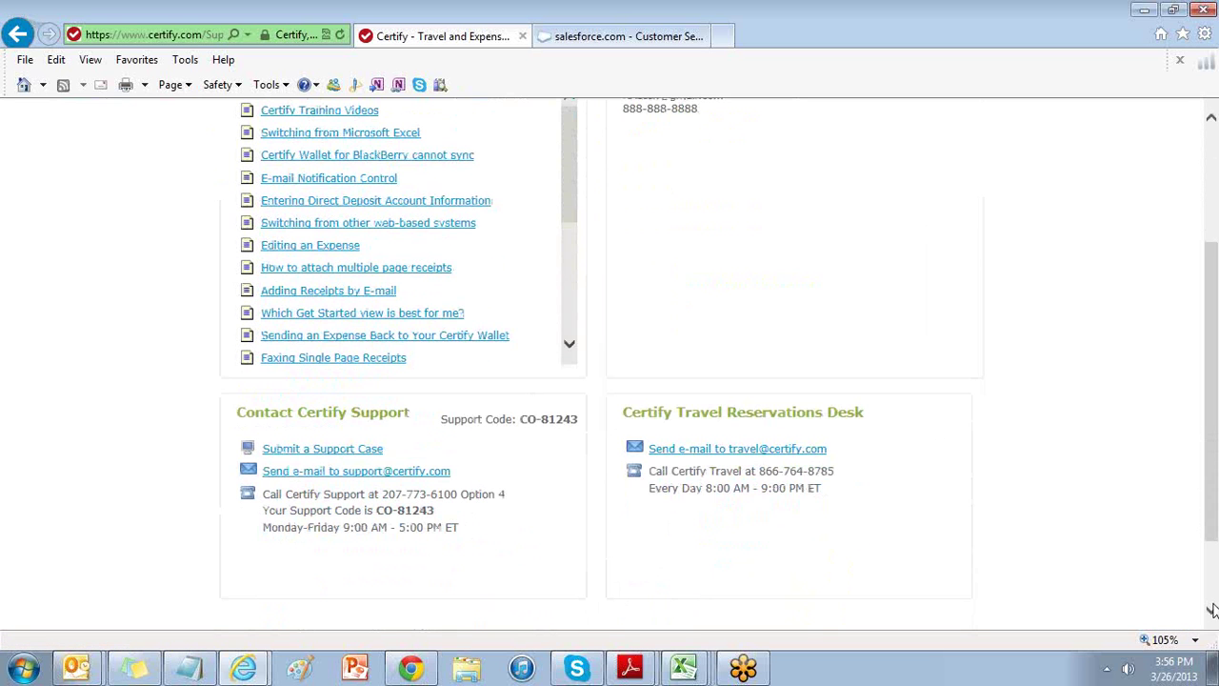